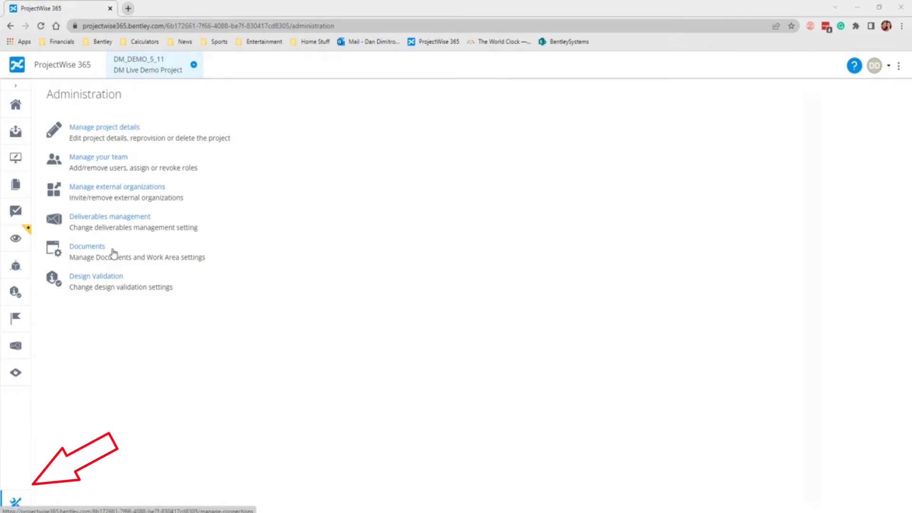
Step: Open the Deliverables management settings from the Administration page
{"action": "left_click", "coordinate": [116, 217]}
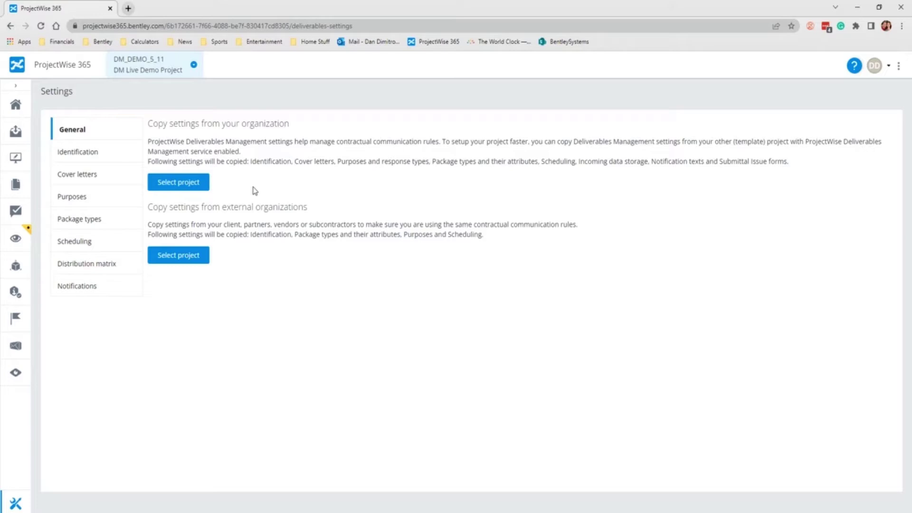
{"action": "left_click", "coordinate": [204, 184]}
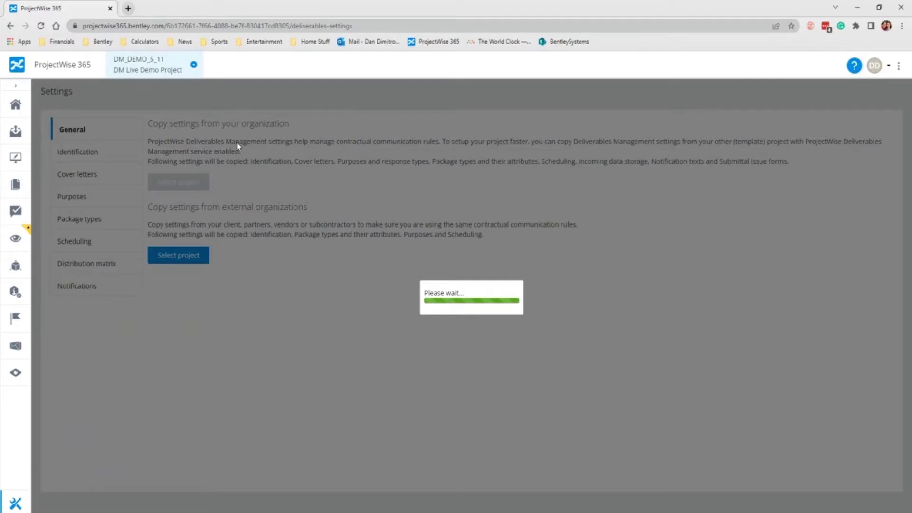
{"action": "scroll", "coordinate": [437, 310], "scroll_direction": "down", "scroll_amount": 5}
{"action": "scroll", "coordinate": [442, 323], "scroll_direction": "down", "scroll_amount": 3}
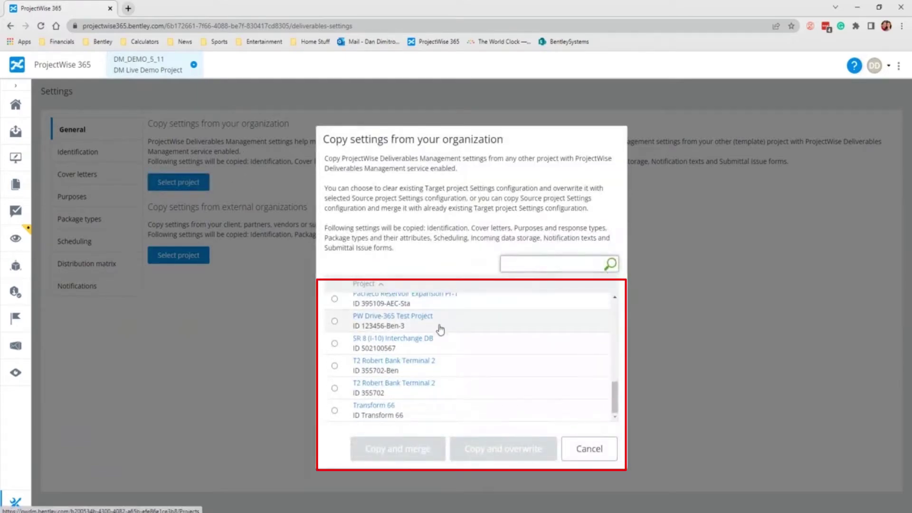
{"action": "scroll", "coordinate": [441, 325], "scroll_direction": "up", "scroll_amount": 10}
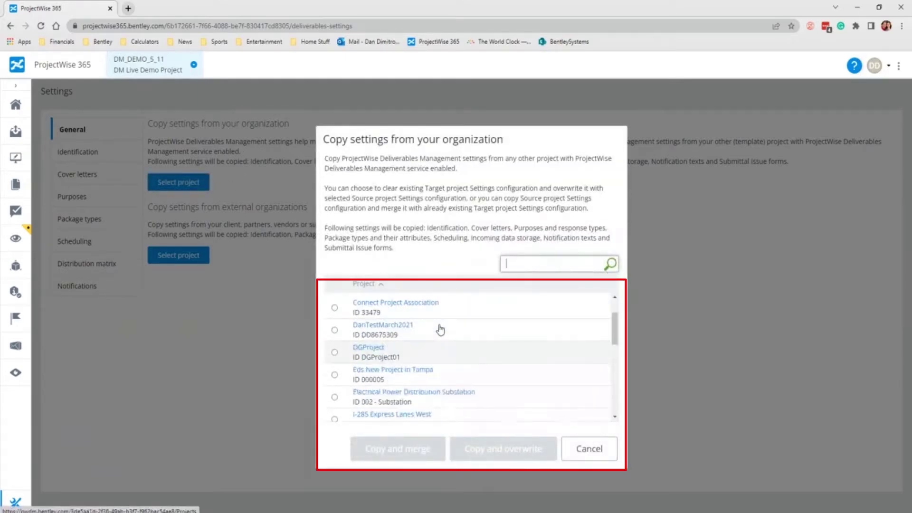
{"action": "left_click", "coordinate": [590, 449]}
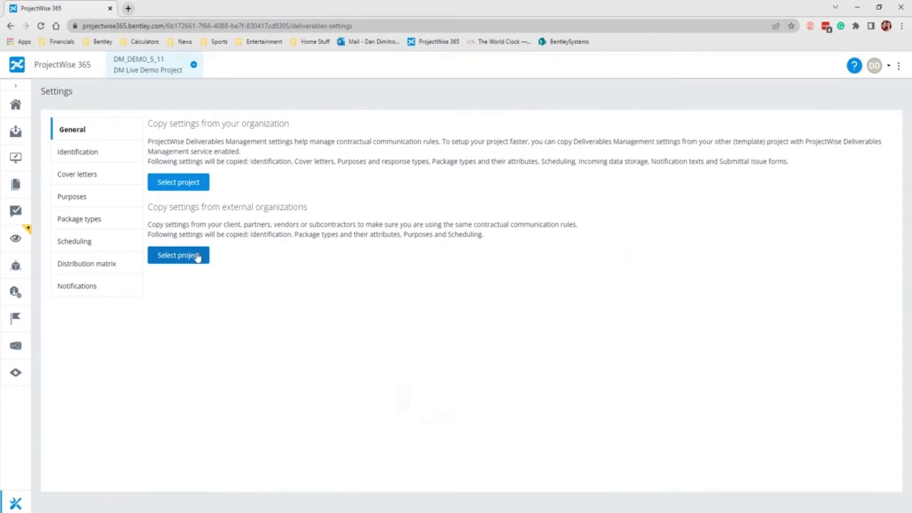
Step: Extend the Transmittal prefix from TR to TRANSMITTAL so IDs read DM_DEMO_5_11-TRANSMITTAL-0000001
{"action": "left_click", "coordinate": [80, 154]}
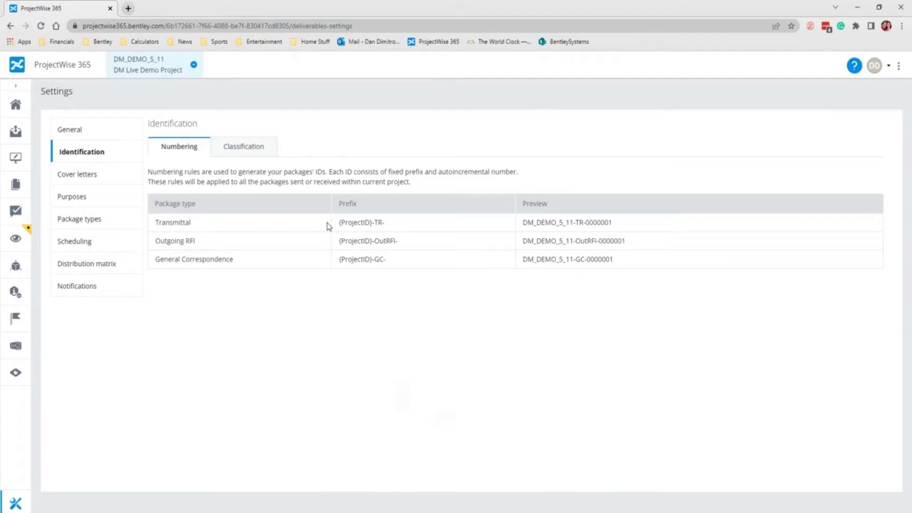
{"action": "left_click", "coordinate": [365, 224]}
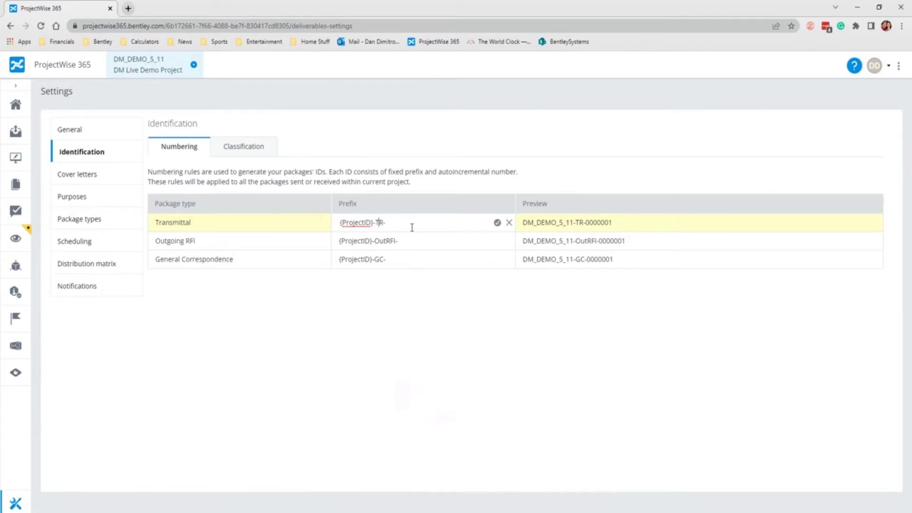
{"action": "type", "text": "SMITTAL"}
{"action": "left_click", "coordinate": [496, 223]}
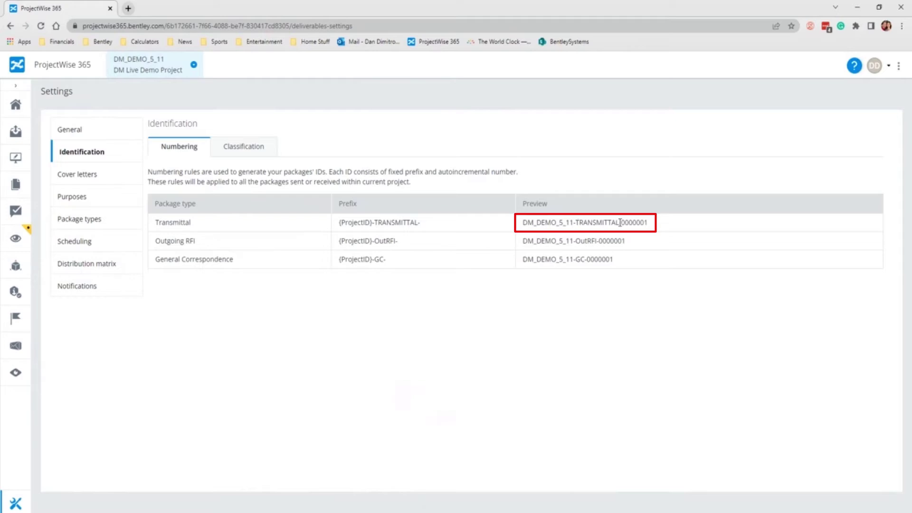
{"action": "left_click_drag", "start_coordinate": [621, 223], "coordinate": [651, 228]}
{"action": "left_click", "coordinate": [243, 147]}
Step: Add a classifying label named 'classified' to the Classification list and save it
{"action": "left_click", "coordinate": [158, 227]}
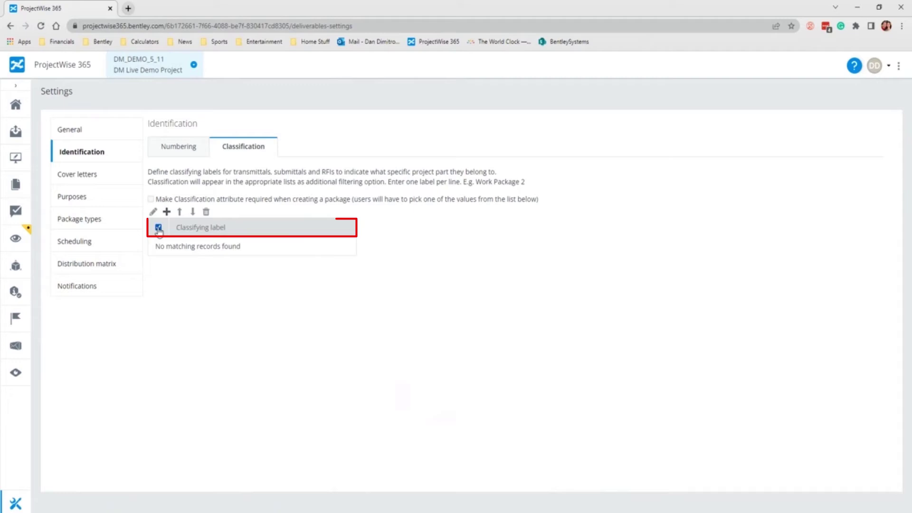
{"action": "left_click", "coordinate": [166, 211]}
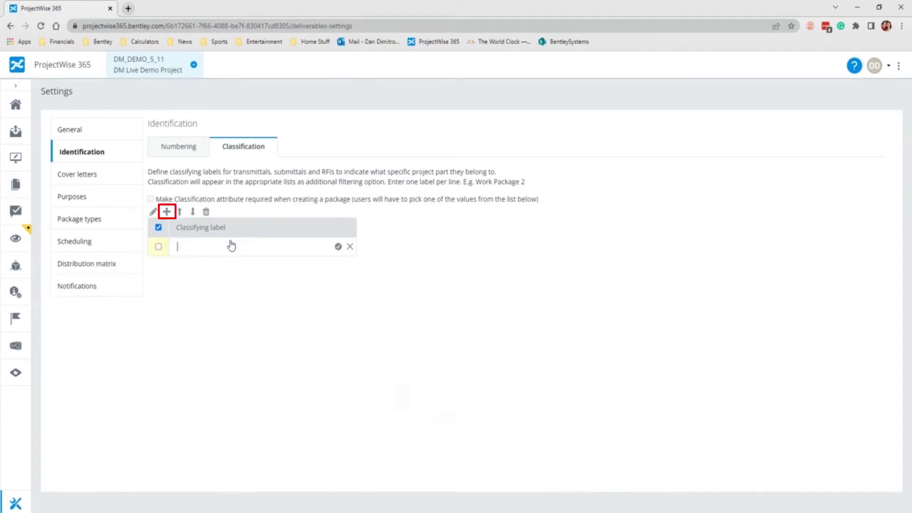
{"action": "type", "text": "classified"}
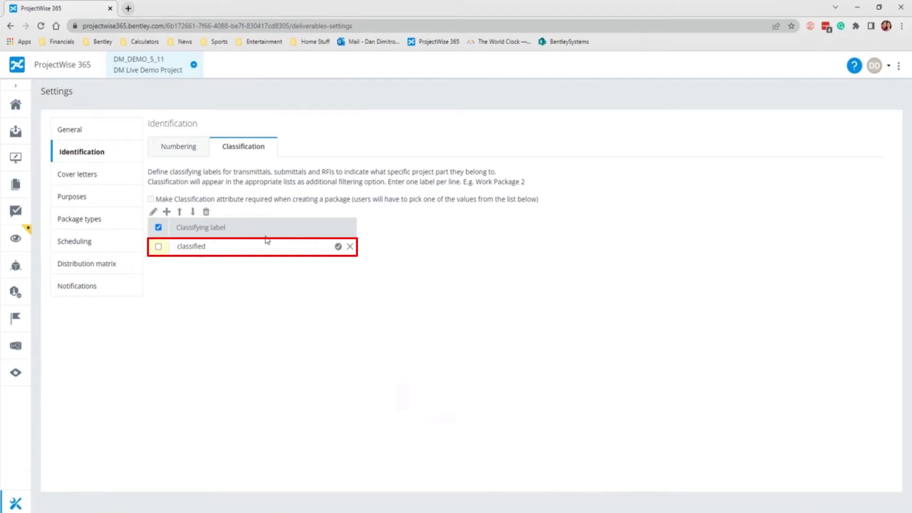
{"action": "key", "text": "Escape"}
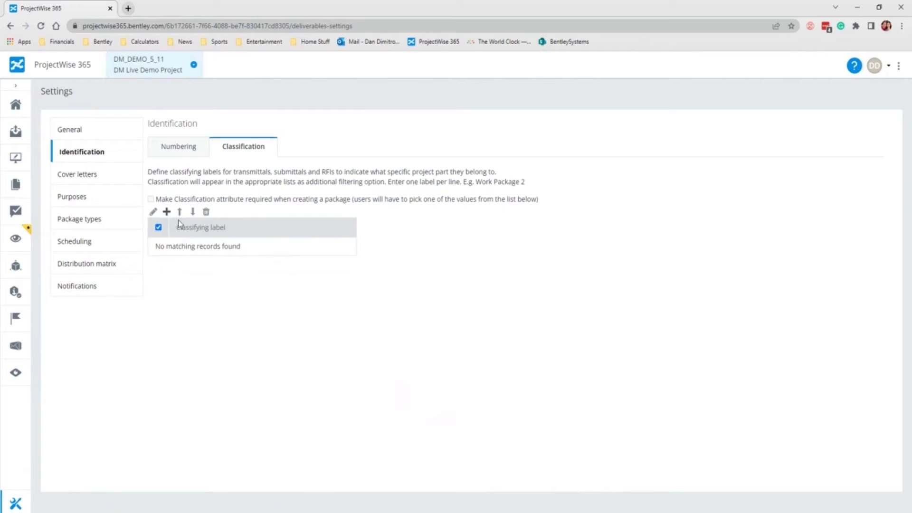
{"action": "left_click", "coordinate": [167, 212]}
{"action": "type", "text": "classified"}
{"action": "left_click", "coordinate": [338, 247]}
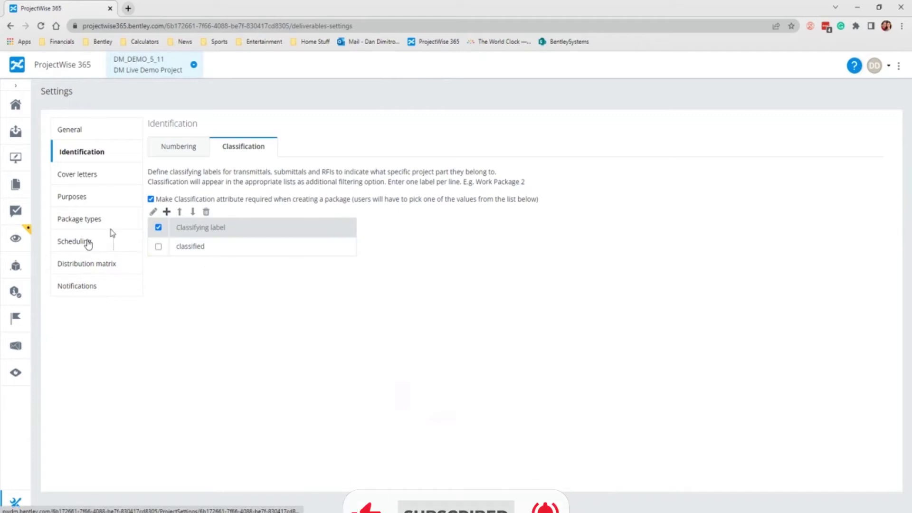
Step: Compare the Transmittal, RFI and General Correspondence due-date defaults, then go to Distribution matrix settings
{"action": "left_click", "coordinate": [75, 242]}
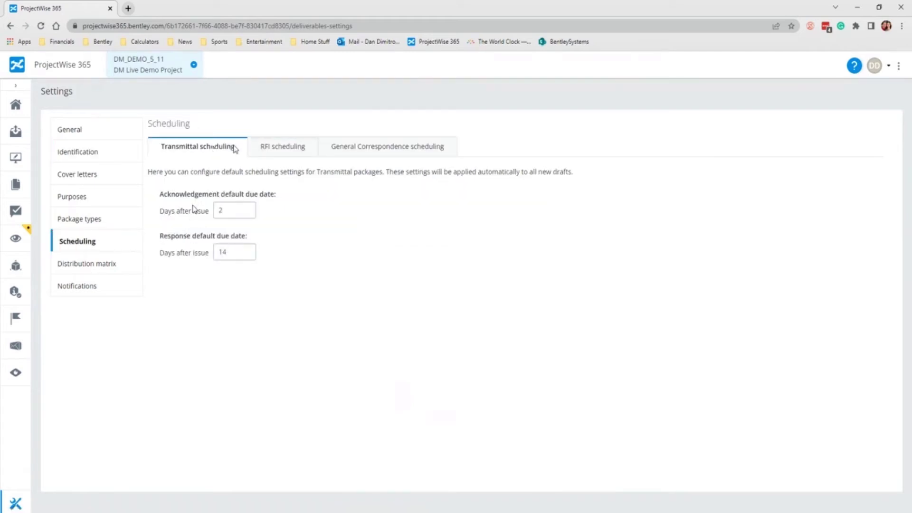
{"action": "left_click", "coordinate": [284, 152]}
{"action": "left_click", "coordinate": [362, 149]}
{"action": "left_click", "coordinate": [197, 146]}
{"action": "left_click", "coordinate": [272, 153]}
{"action": "left_click", "coordinate": [283, 152]}
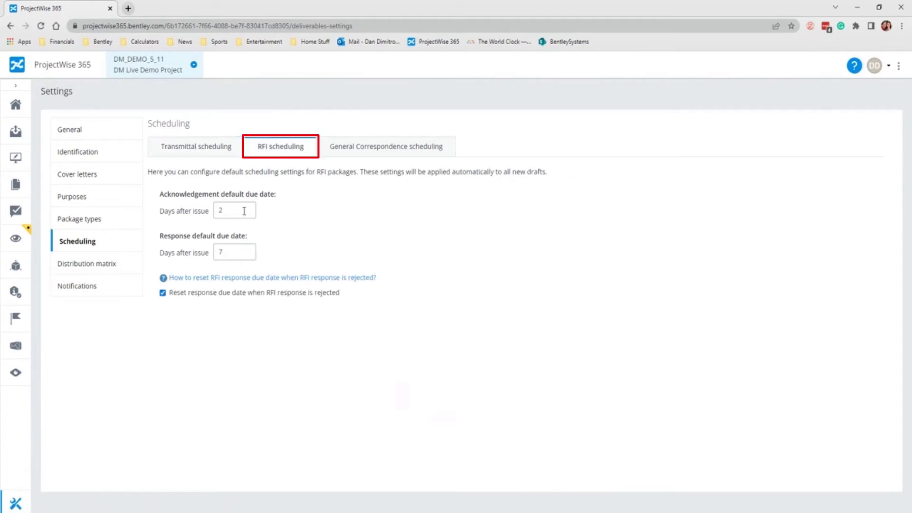
{"action": "left_click", "coordinate": [356, 151]}
{"action": "left_click", "coordinate": [278, 153]}
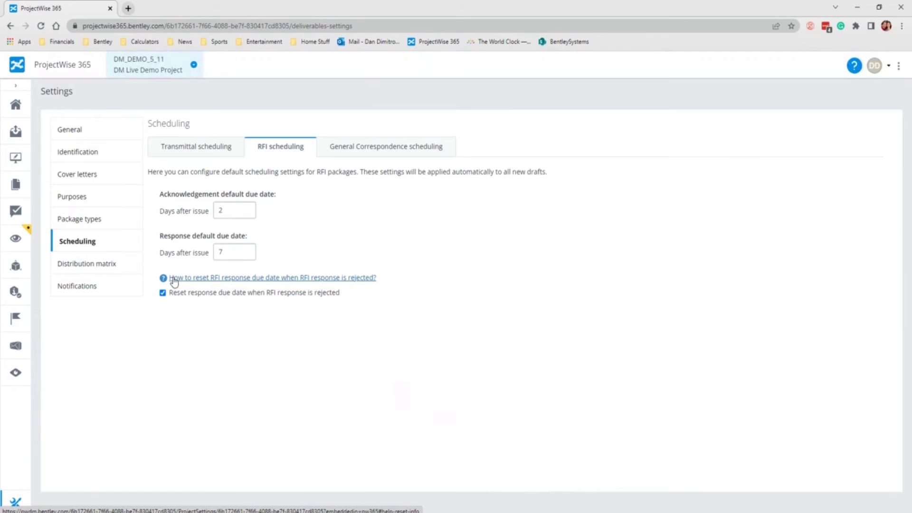
{"action": "left_click", "coordinate": [101, 269]}
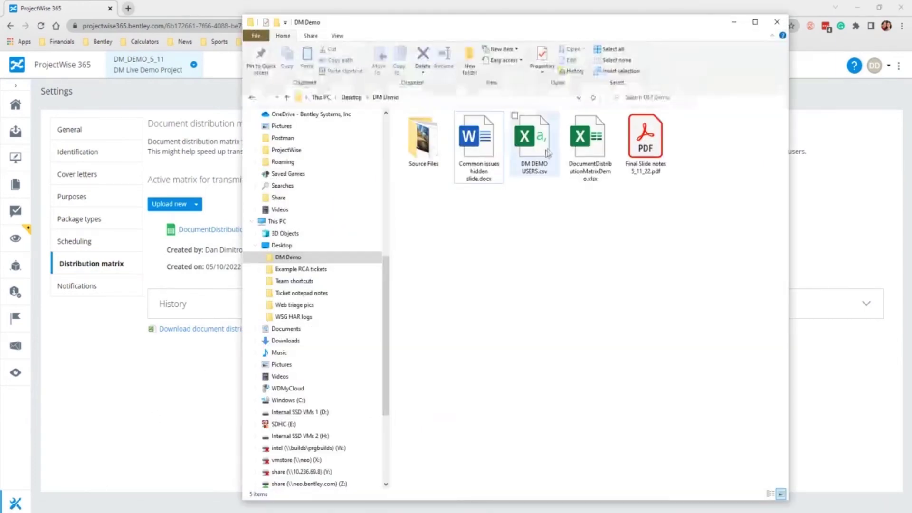
Step: Open the active transmittal matrix DocumentDistributionMatrixDemo.xlsx in Excel
{"action": "left_click", "coordinate": [584, 151]}
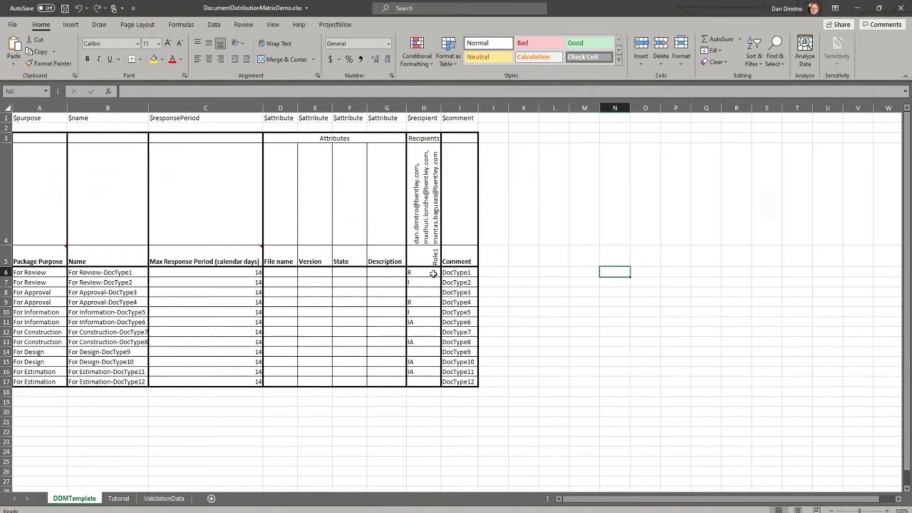
Step: Browse the Tutorial and ValidationData sheets, then close the workbook and return to ProjectWise
{"action": "left_click", "coordinate": [119, 499]}
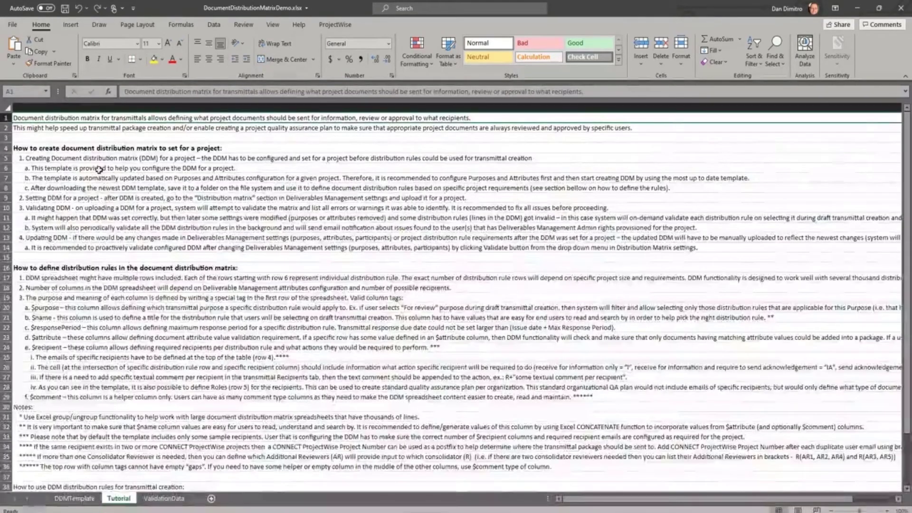
{"action": "left_click", "coordinate": [164, 499]}
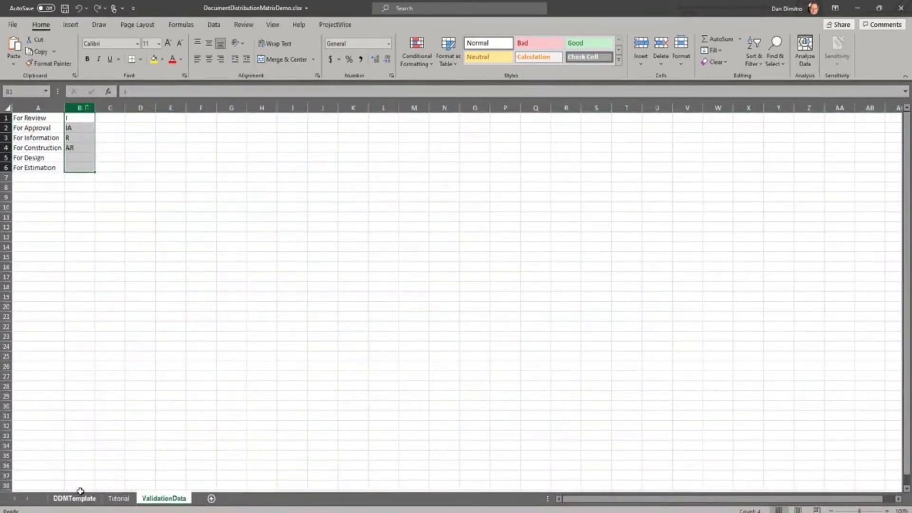
{"action": "left_click", "coordinate": [906, 8]}
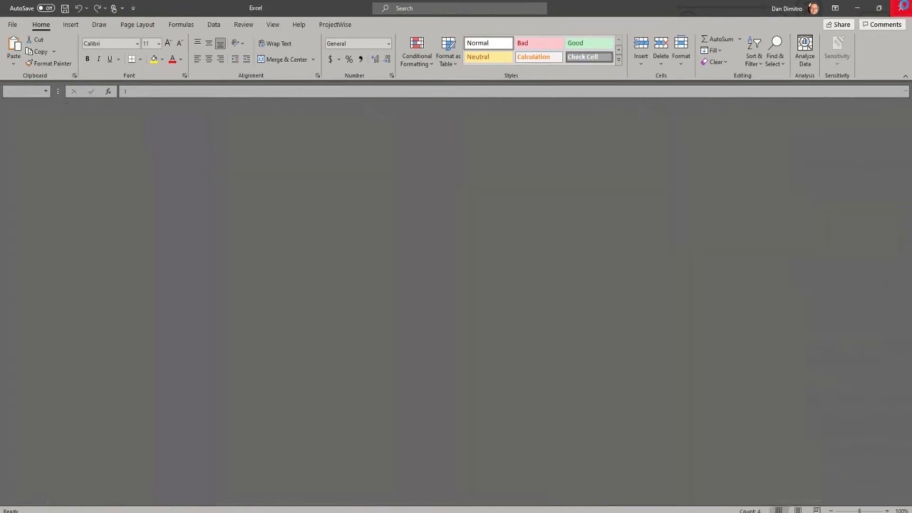
{"action": "left_click", "coordinate": [171, 223]}
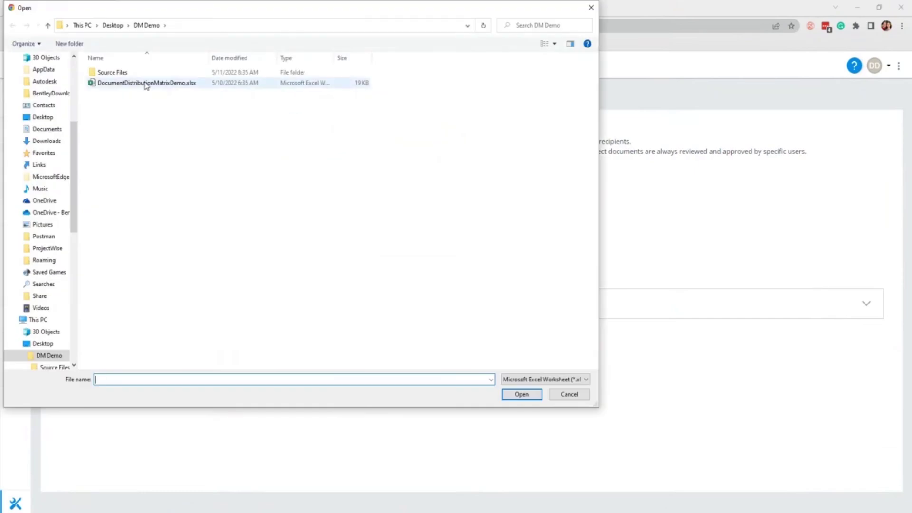
Step: Upload DocumentDistributionMatrixDemo.xlsx again as the new transmittal distribution matrix
{"action": "left_click", "coordinate": [147, 83]}
{"action": "left_click", "coordinate": [521, 395]}
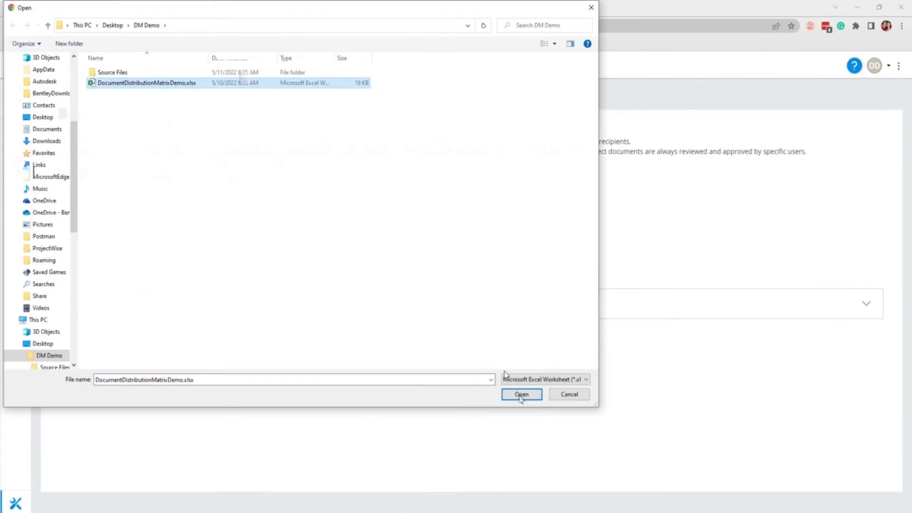
{"action": "left_click", "coordinate": [521, 395]}
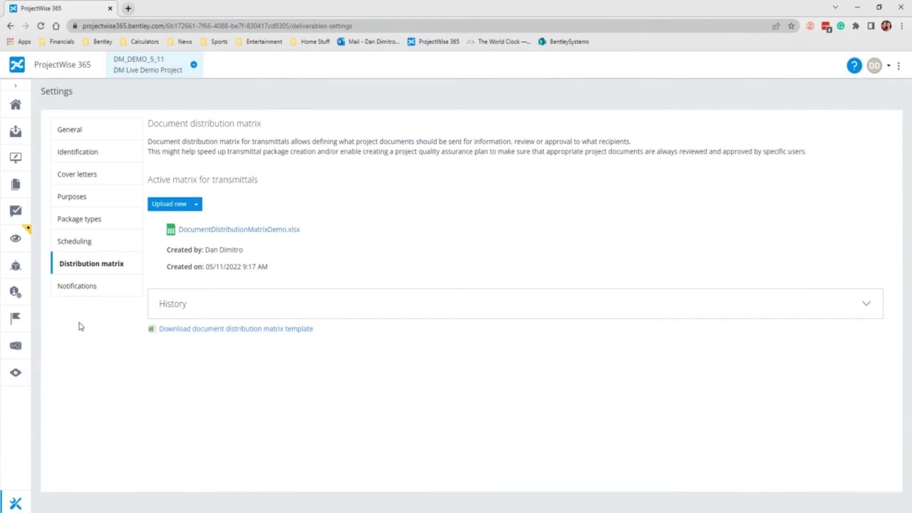
Step: Inspect the 'Submittal acknowledgement due date approaching' template unchanged, then view Sender and format settings
{"action": "left_click", "coordinate": [81, 287]}
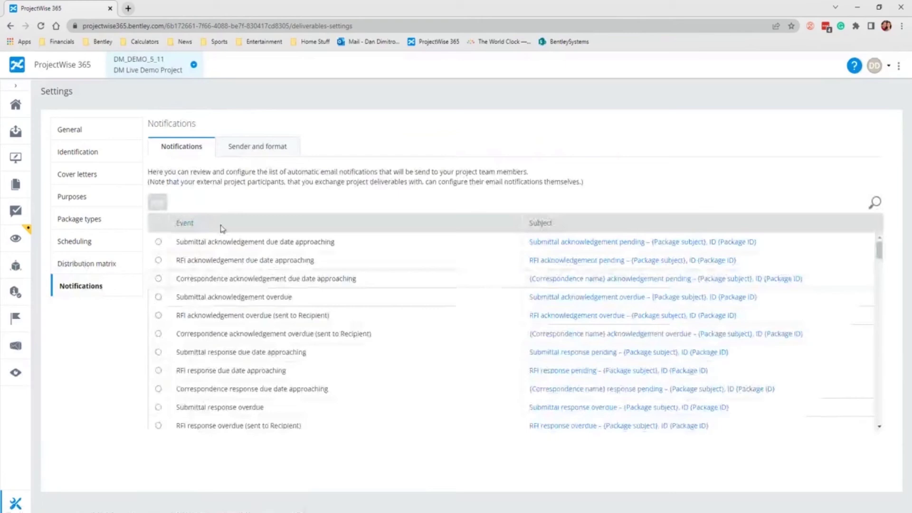
{"action": "left_click", "coordinate": [185, 244]}
{"action": "left_click", "coordinate": [157, 202]}
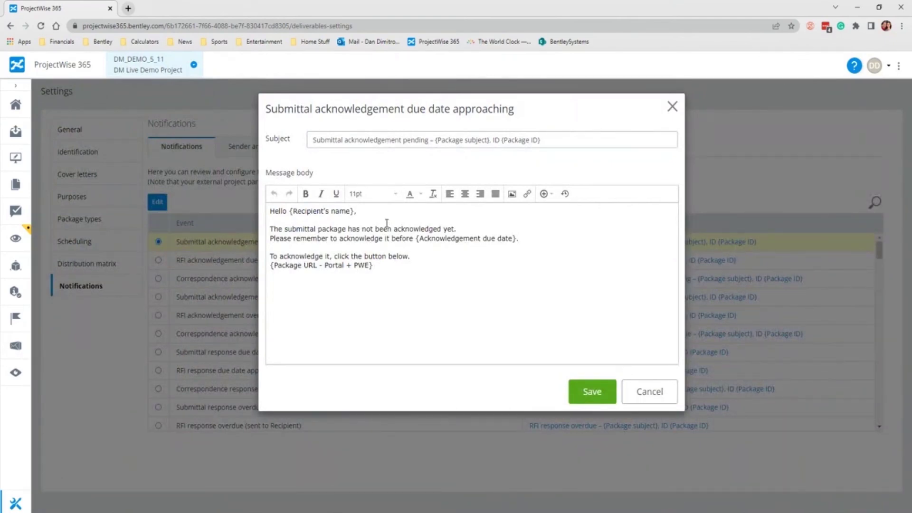
{"action": "left_click", "coordinate": [644, 398]}
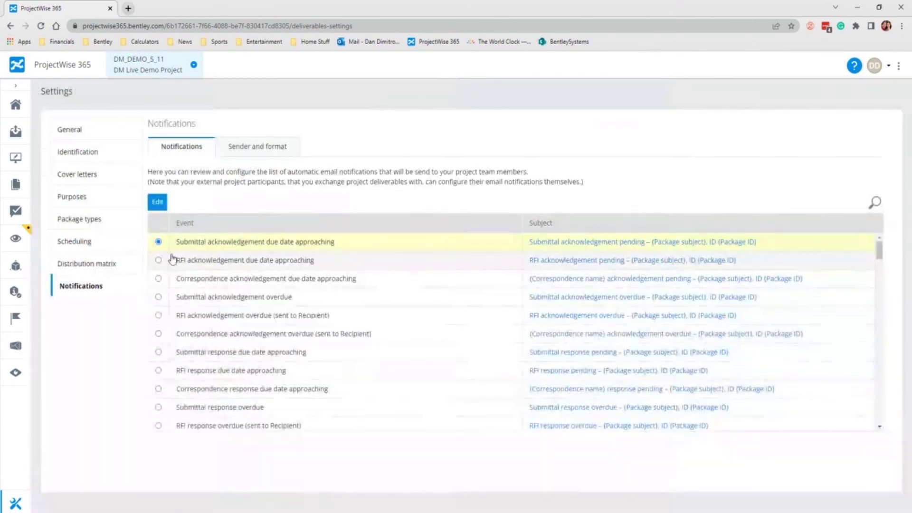
{"action": "left_click", "coordinate": [251, 150]}
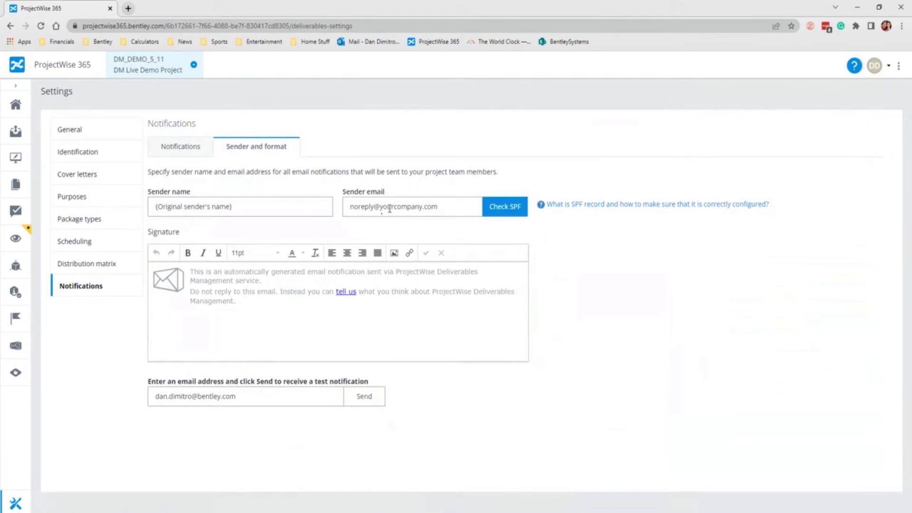